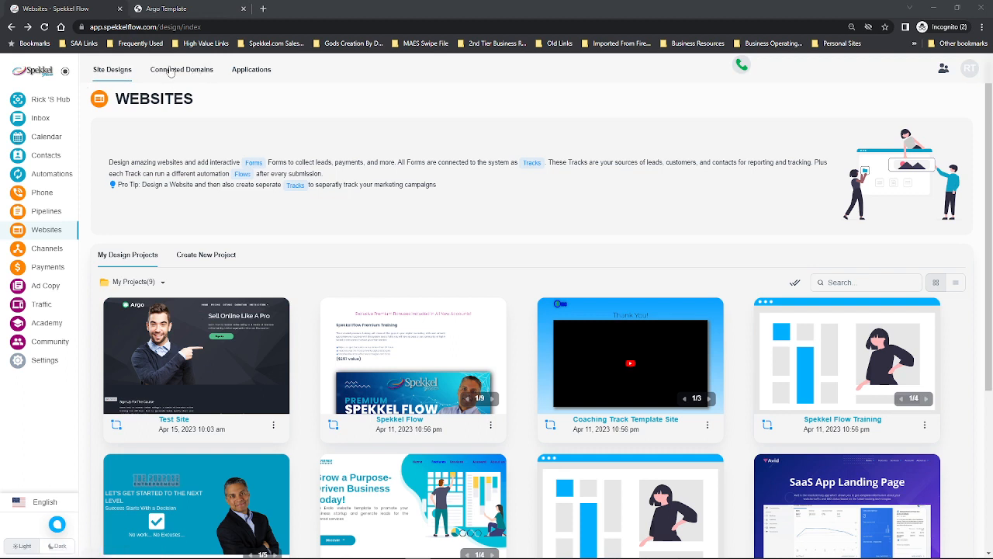
# Add agencytopics.com as an own custom domain under the connected domains
pyautogui.click(192, 75)
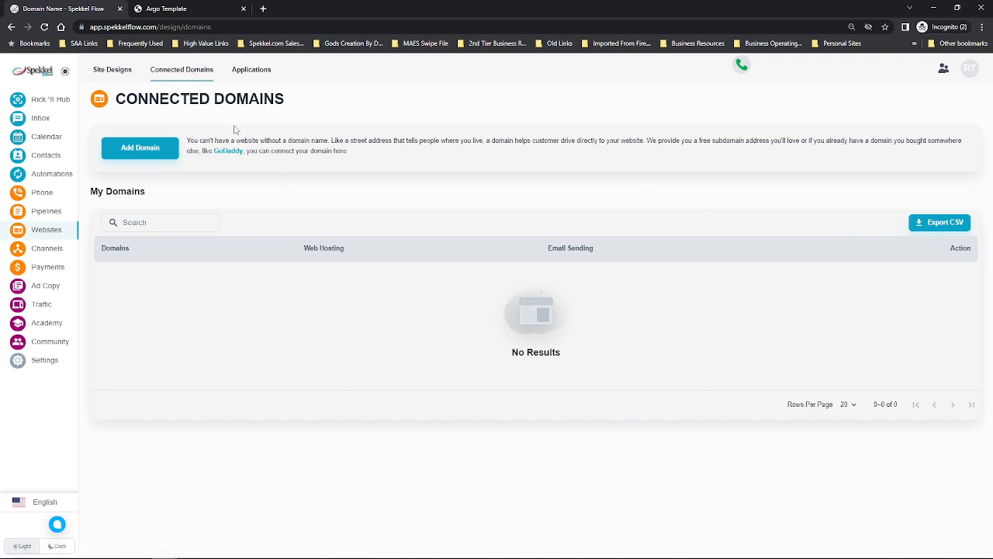
pyautogui.click(153, 154)
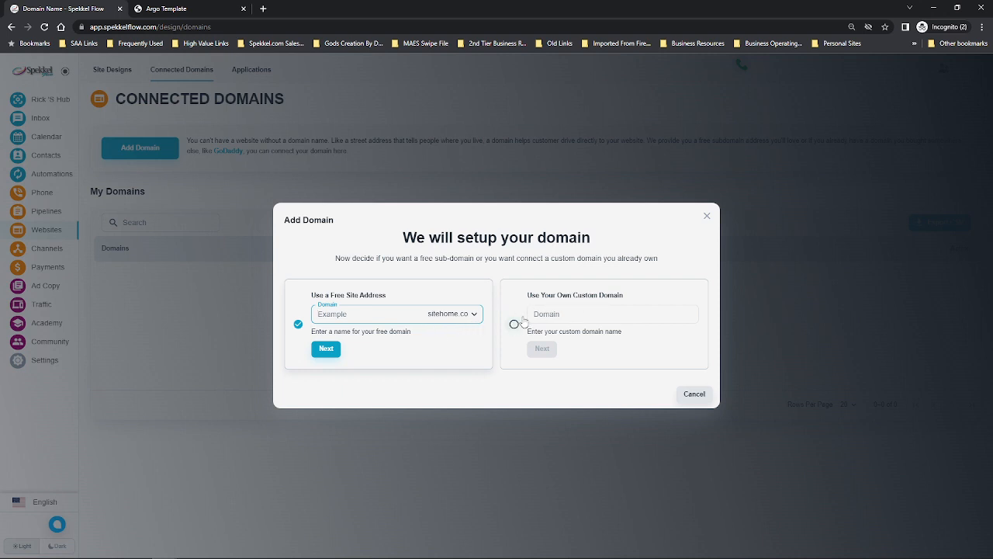
pyautogui.click(567, 320)
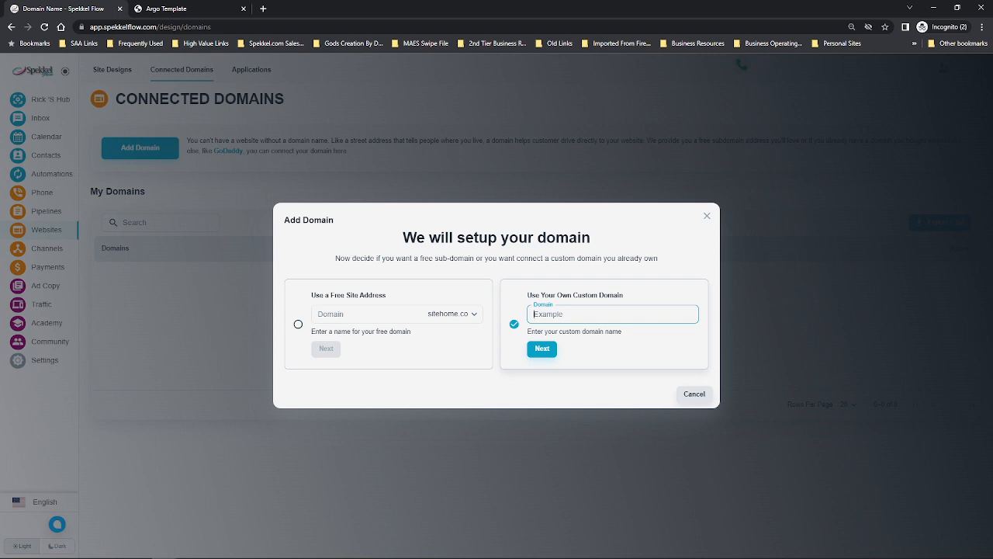
pyautogui.hotkey('alt', 'Tab')
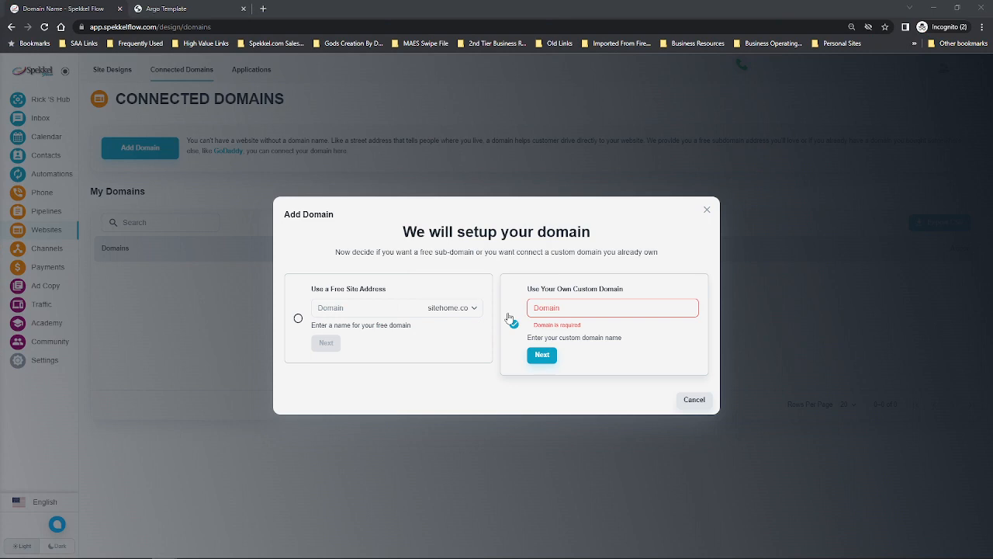
pyautogui.click(558, 310)
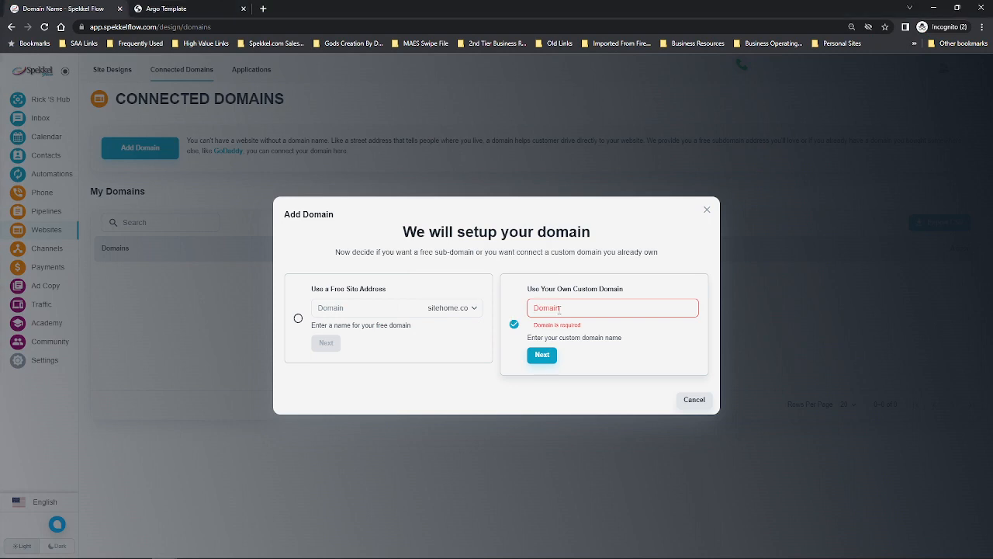
pyautogui.write('agencytopics.com')
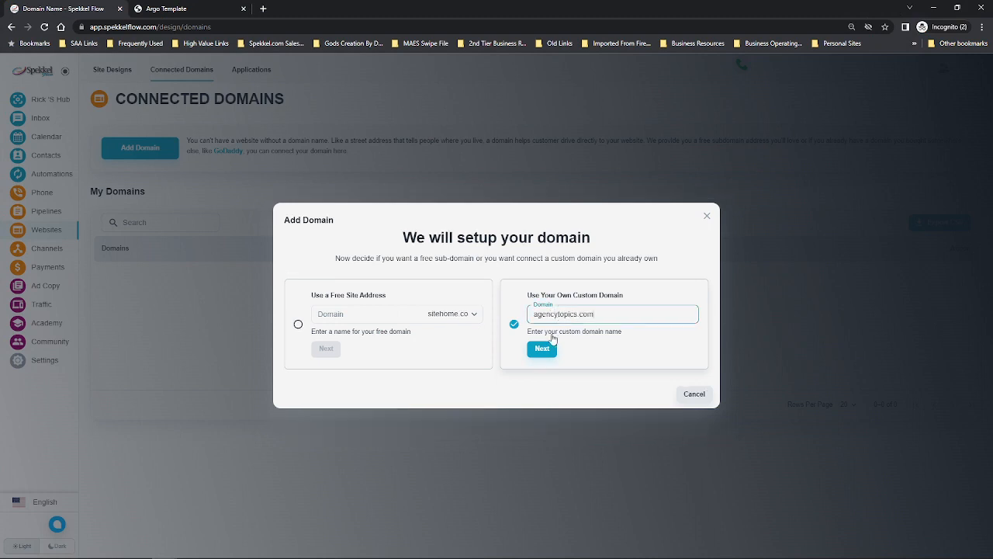
pyautogui.click(544, 349)
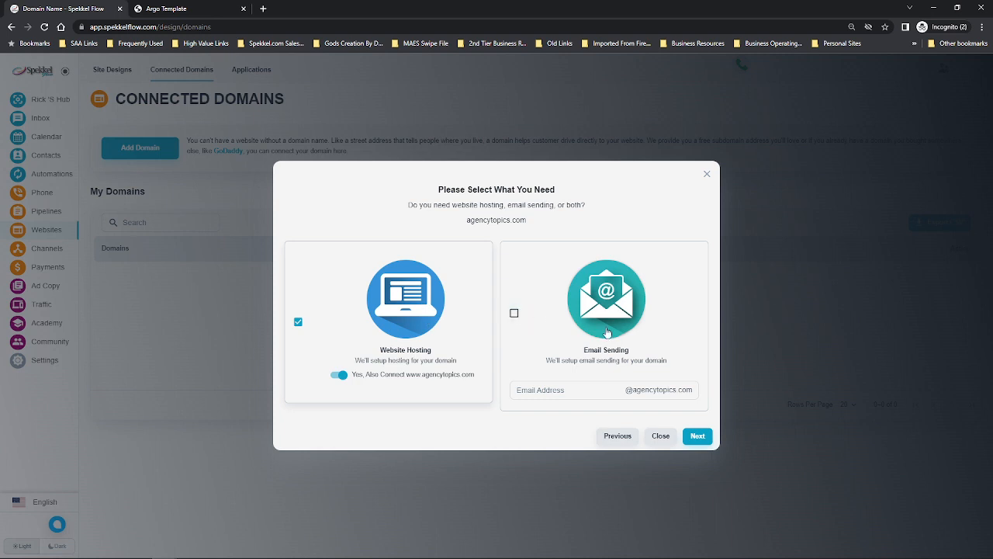
# Enable email sending alongside website hosting for agencytopics.com and accept the fastest website performance upgrade
pyautogui.click(514, 313)
pyautogui.click(514, 314)
pyautogui.click(514, 315)
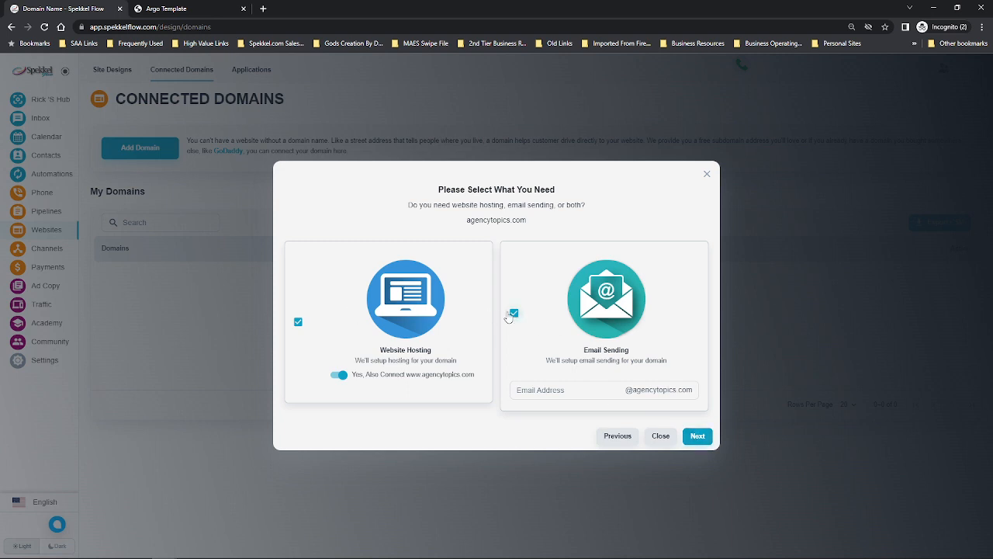
pyautogui.click(701, 436)
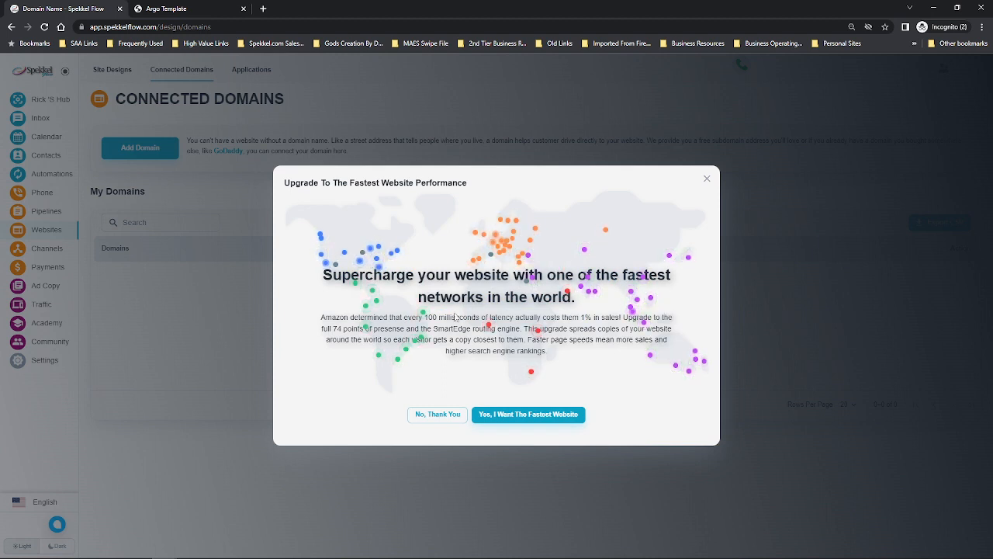
pyautogui.click(561, 416)
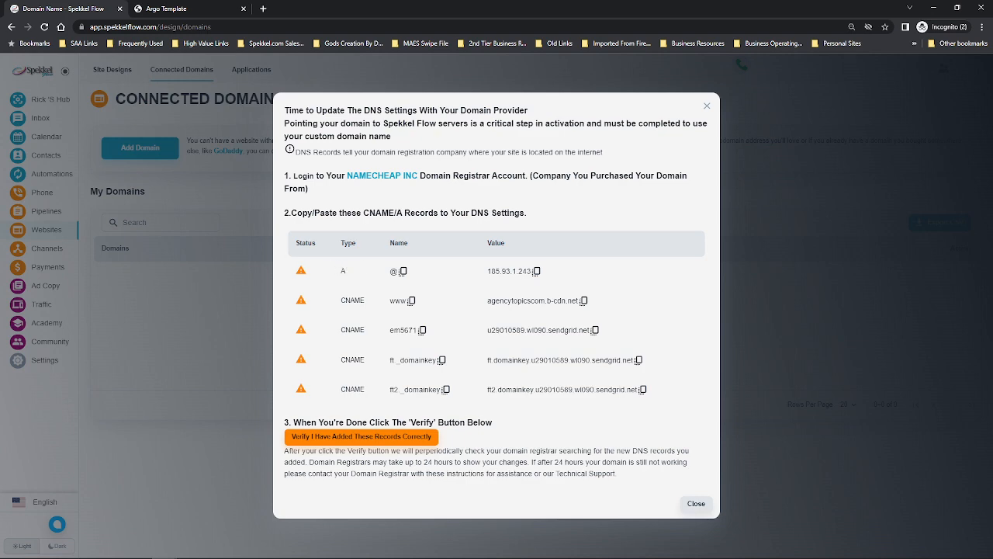
# Switch to Namecheap's advanced DNS settings for agencytopics.com and start a new A record with host @
pyautogui.moveTo(0, 45); pyautogui.dragTo(679, 0)
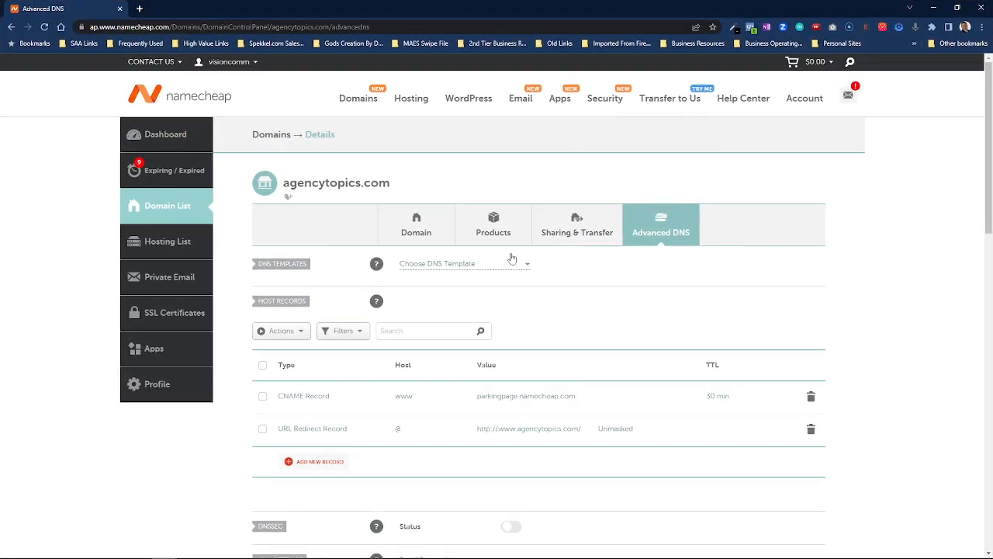
pyautogui.click(412, 396)
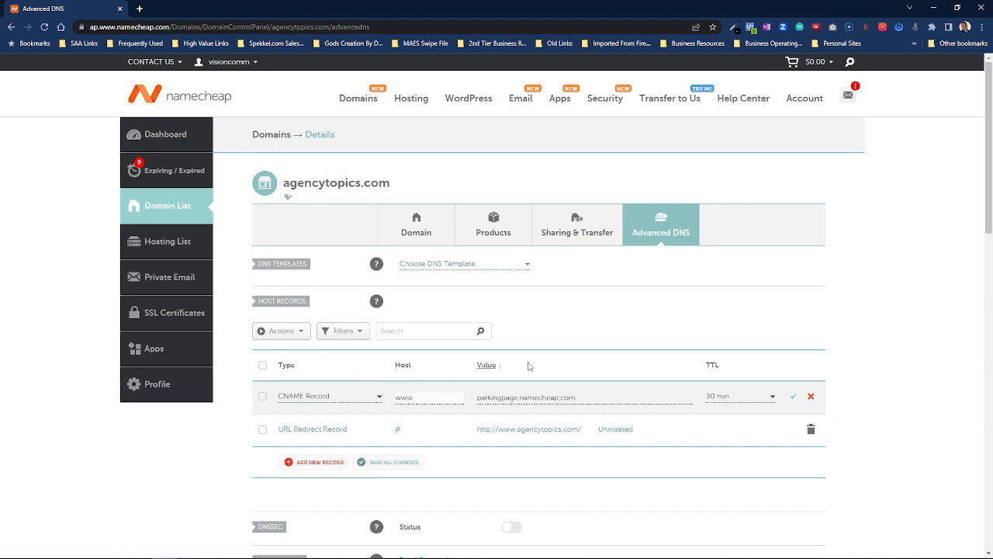
pyautogui.click(314, 462)
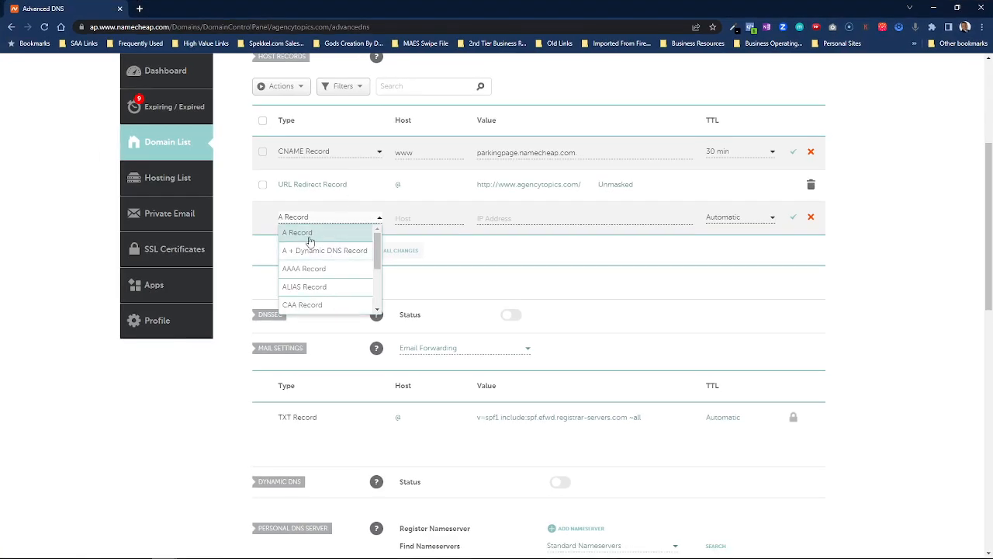
pyautogui.click(350, 236)
pyautogui.click(429, 218)
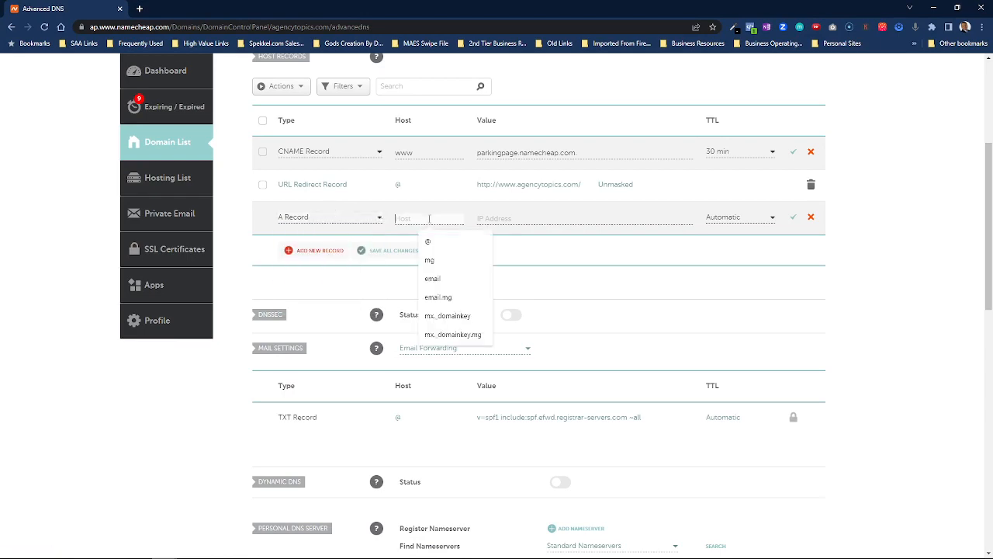
pyautogui.moveTo(669, 14); pyautogui.dragTo(613, 25)
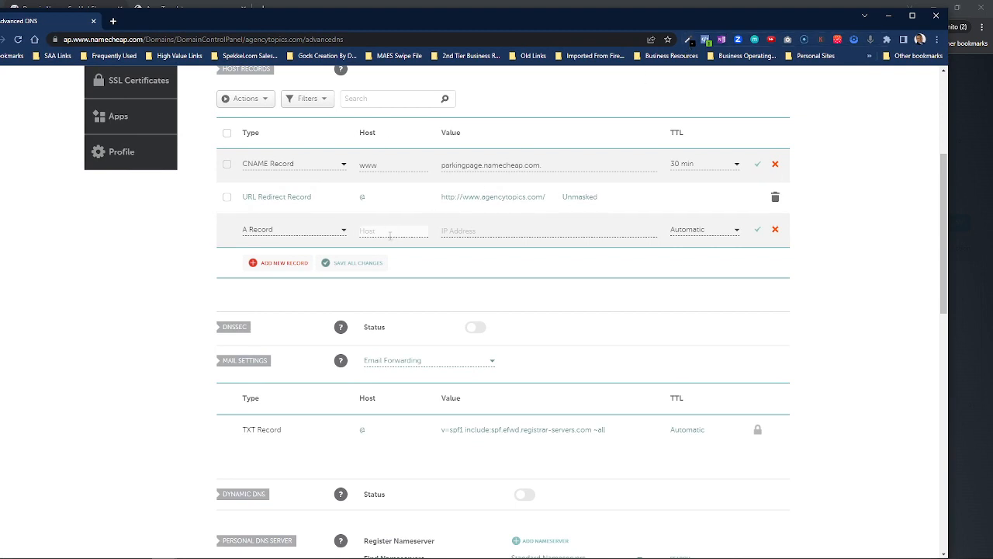
pyautogui.click(390, 232)
pyautogui.click(396, 254)
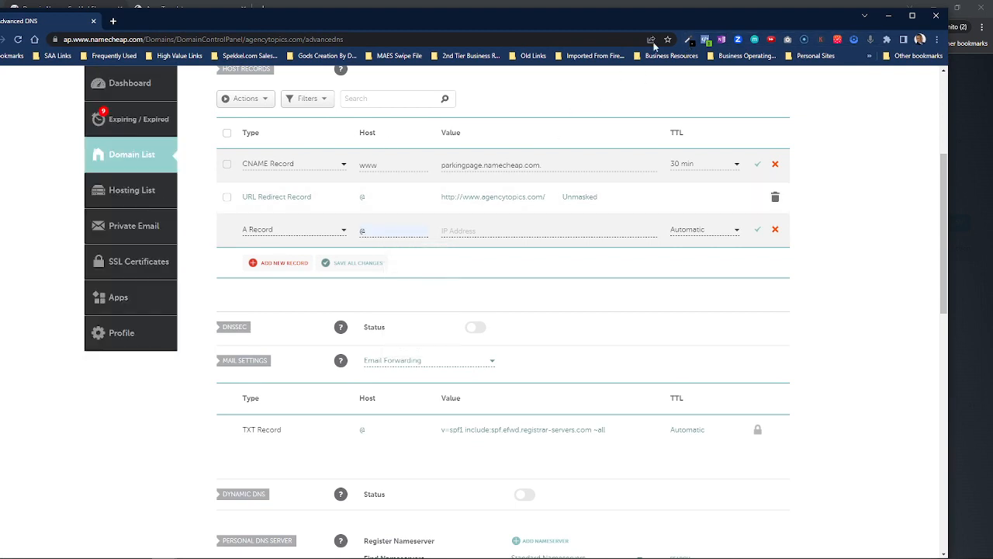
# Copy the A record value 185.93.1.243 from the Spekkel Flow DNS instructions into the new Namecheap record, and discard that record
pyautogui.moveTo(684, 17); pyautogui.dragTo(0, 84)
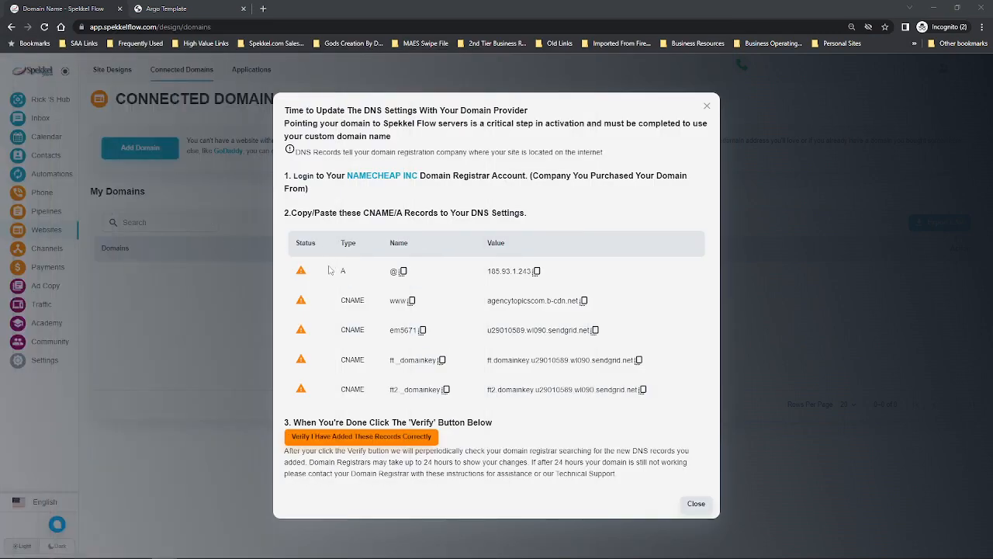
pyautogui.click(537, 272)
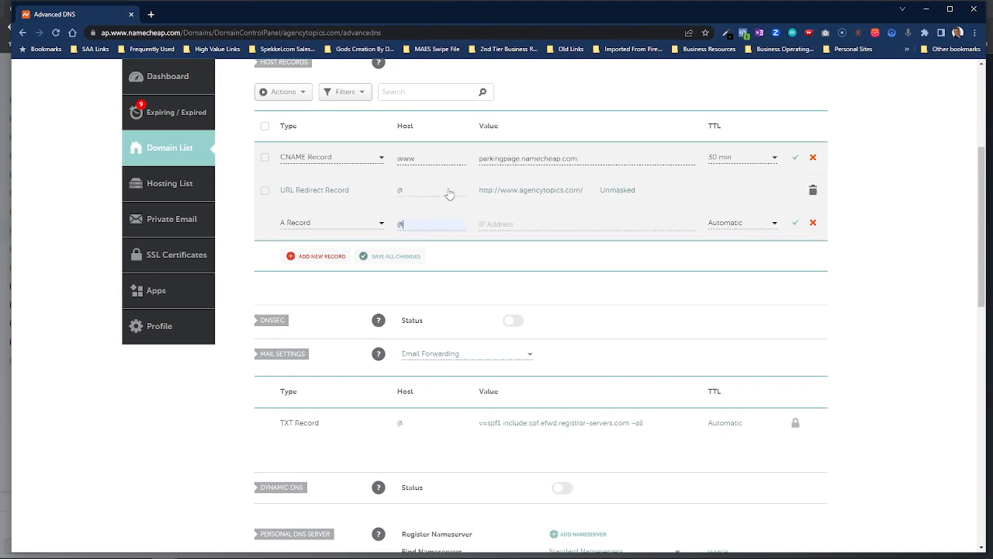
pyautogui.click(513, 227)
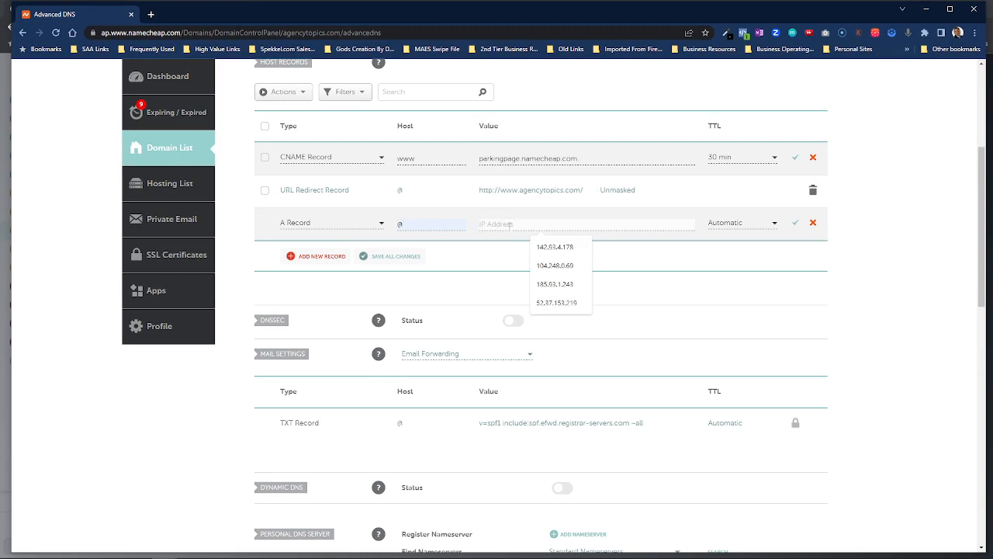
pyautogui.hotkey('ctrl', 'v')
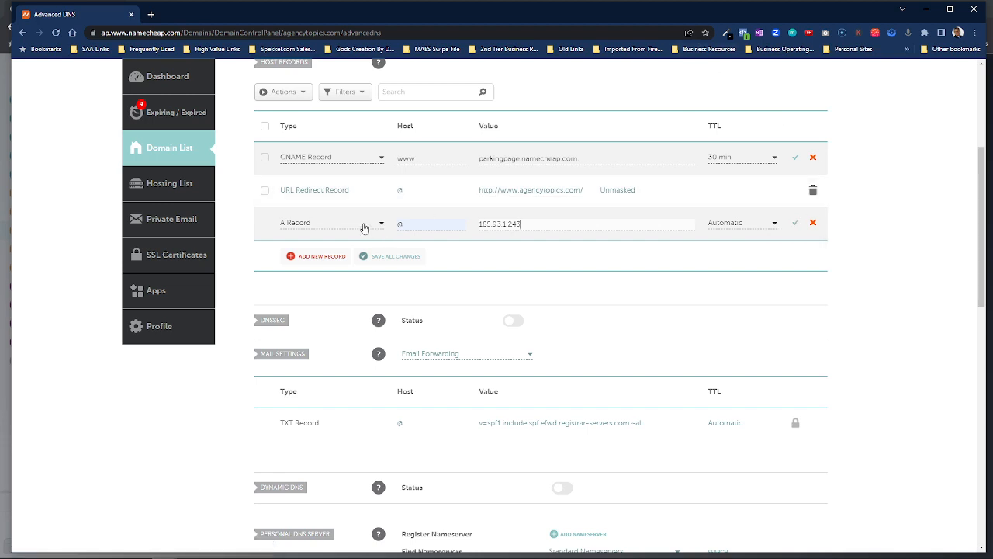
pyautogui.click(813, 223)
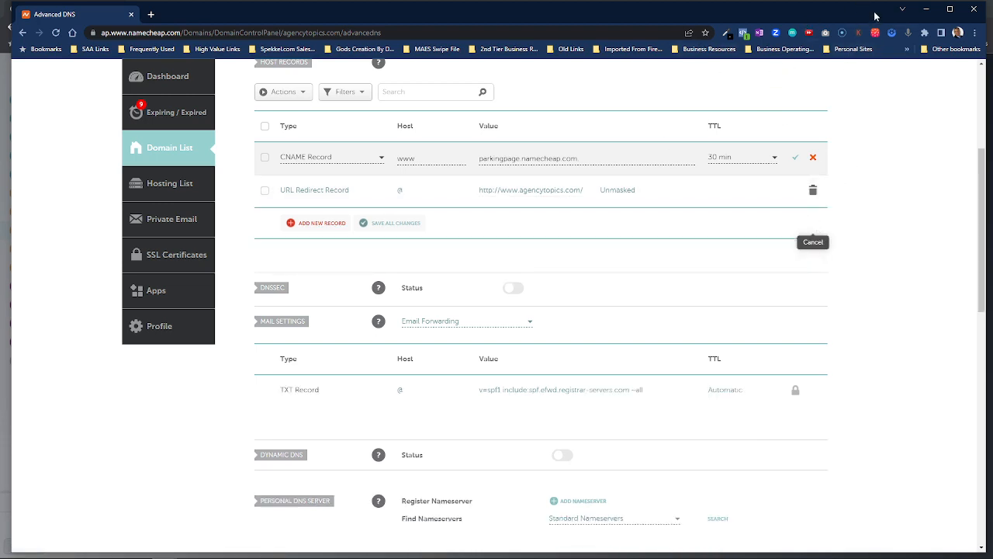
# Start a new host record of type CNAME for agencytopics.com
pyautogui.scroll(3, 693, 297)
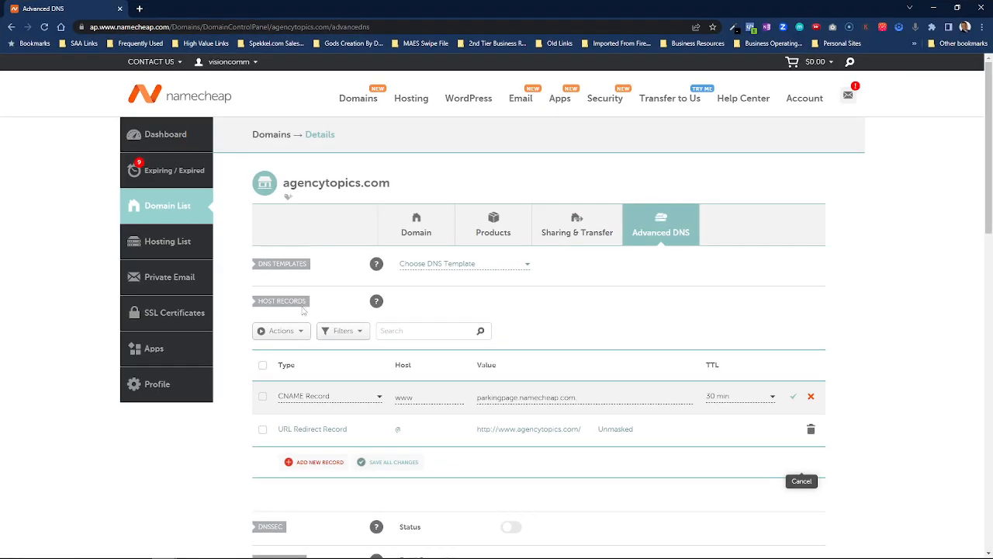
pyautogui.click(327, 463)
pyautogui.scroll(-3, 327, 463)
pyautogui.scroll(-1, 329, 284)
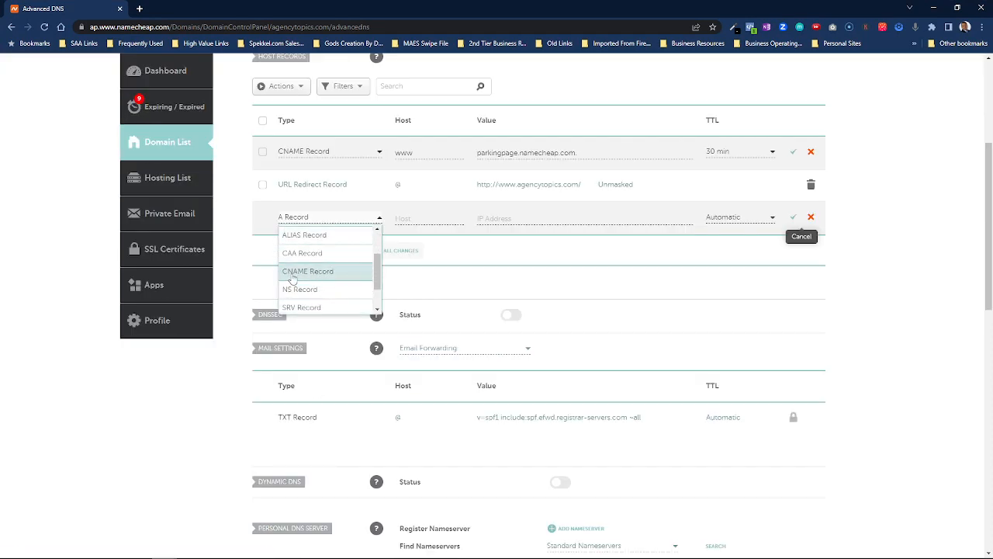
pyautogui.click(336, 272)
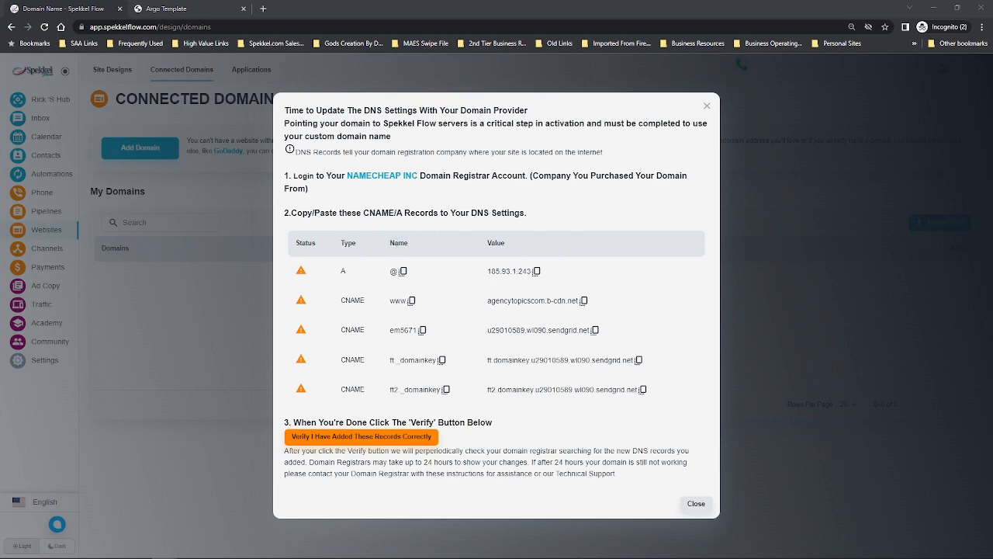
# Switch back to the Spekkel Flow DNS instructions, request verification of the added records, and finish the domain setup
pyautogui.moveTo(0, 15); pyautogui.dragTo(634, 15)
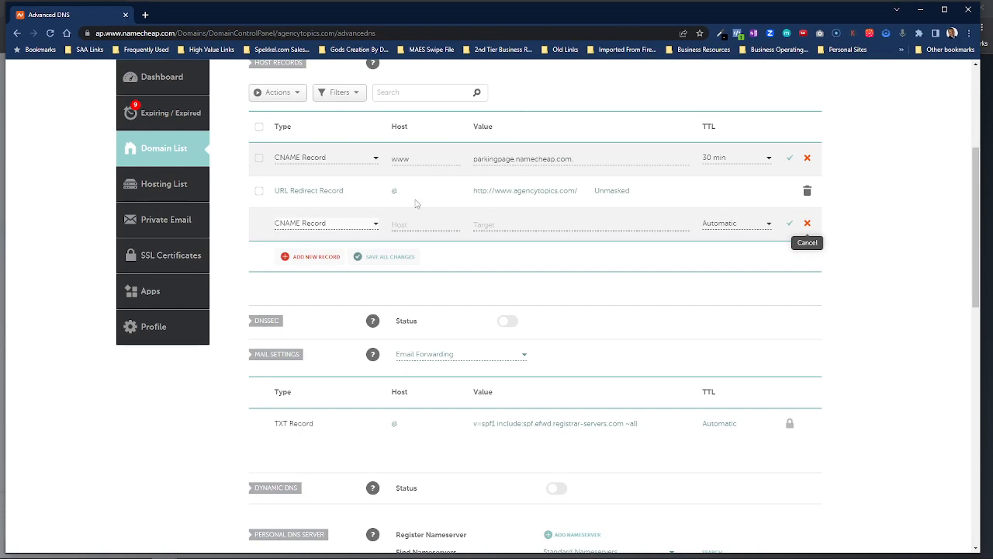
pyautogui.moveTo(738, 15); pyautogui.dragTo(530, 21)
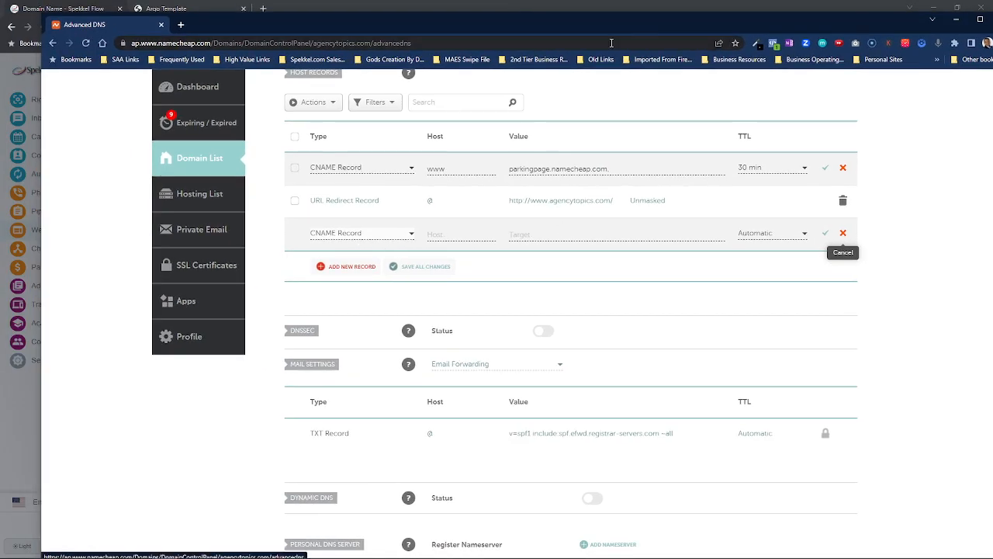
pyautogui.moveTo(642, 24); pyautogui.dragTo(0, 26)
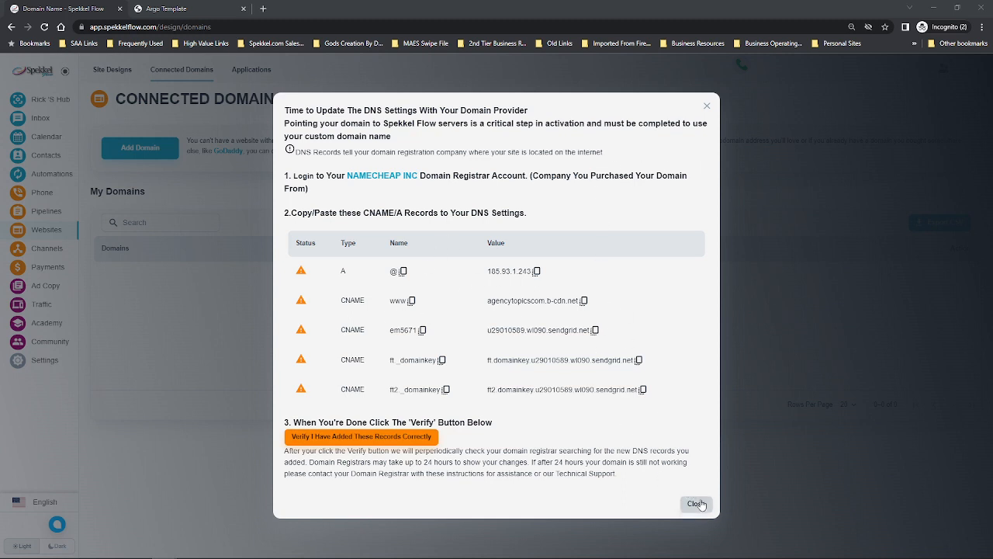
pyautogui.click(358, 439)
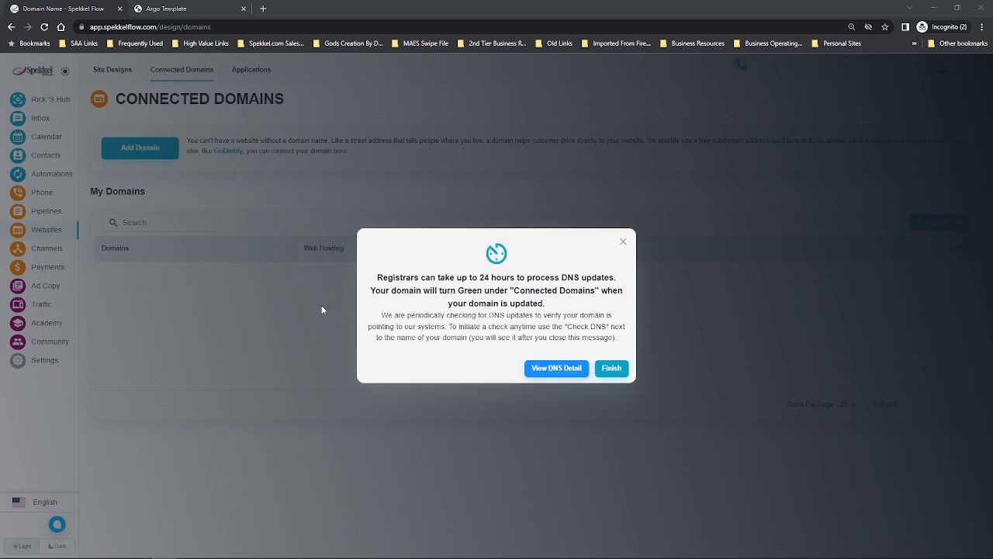
pyautogui.click(619, 371)
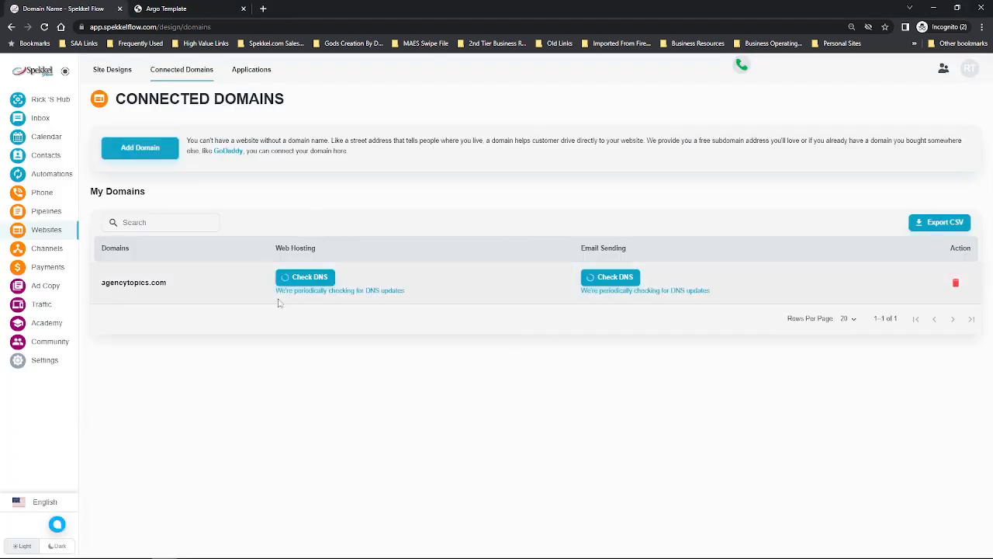
# Run the email sending DNS check for agencytopics.com
pyautogui.click(619, 283)
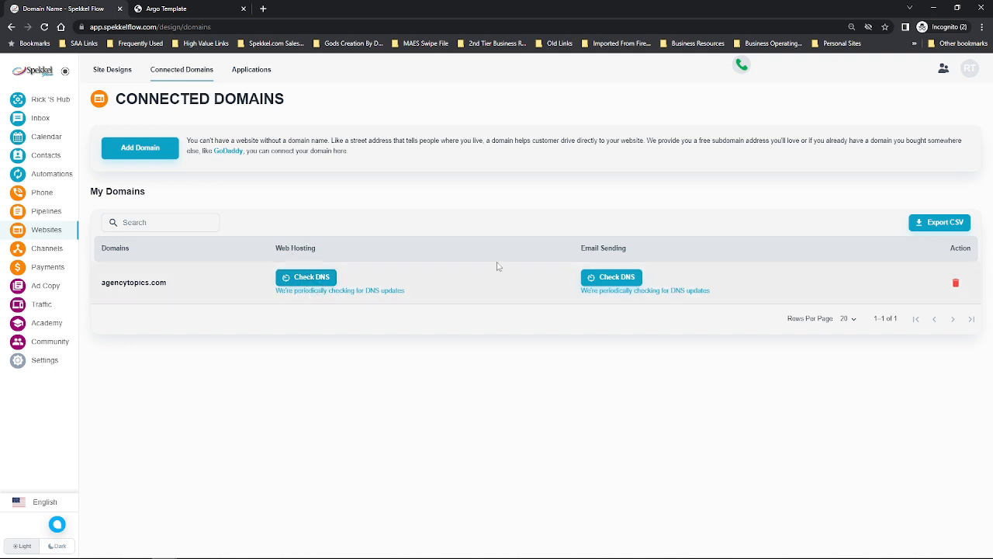
pyautogui.click(609, 278)
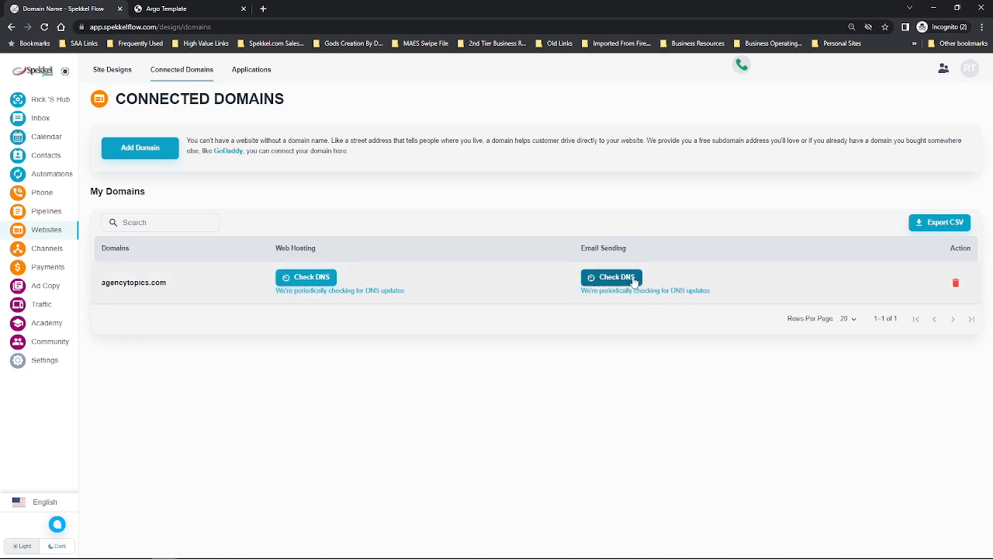